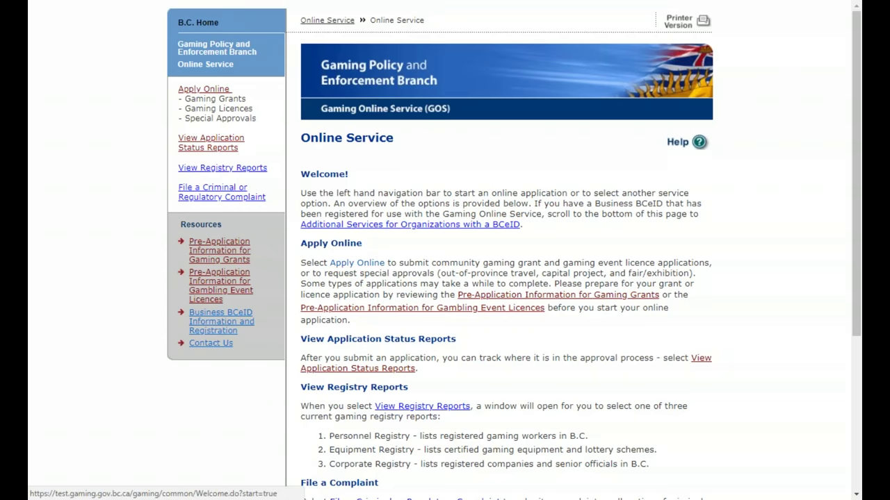
Start a new online application and go to the organization search fields.
{"action": "left_click", "coordinate": [204, 88]}
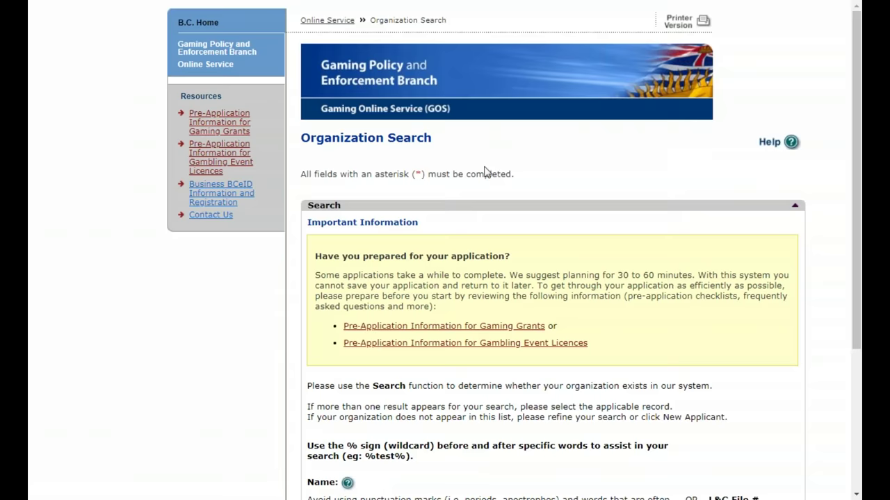
{"action": "scroll", "coordinate": [486, 173], "scroll_direction": "down", "scroll_amount": 2}
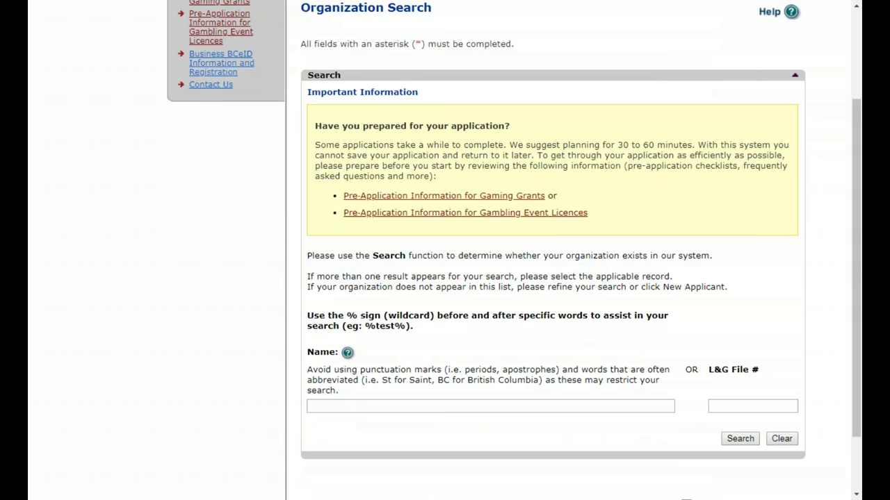
{"action": "left_click", "coordinate": [745, 403]}
{"action": "type", "text": "3333"}
{"action": "key", "text": "BackSpace"}
{"action": "key", "text": "BackSpace"}
{"action": "key", "text": "BackSpace"}
{"action": "key", "text": "BackSpace"}
Search for the organization by the name "GPEB Test" and select its record from the search results.
{"action": "left_click", "coordinate": [557, 408]}
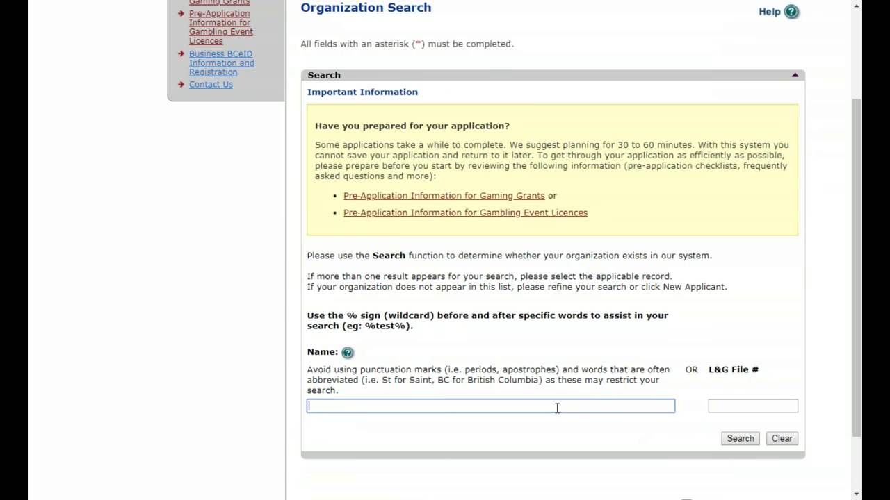
{"action": "type", "text": "GPEB "}
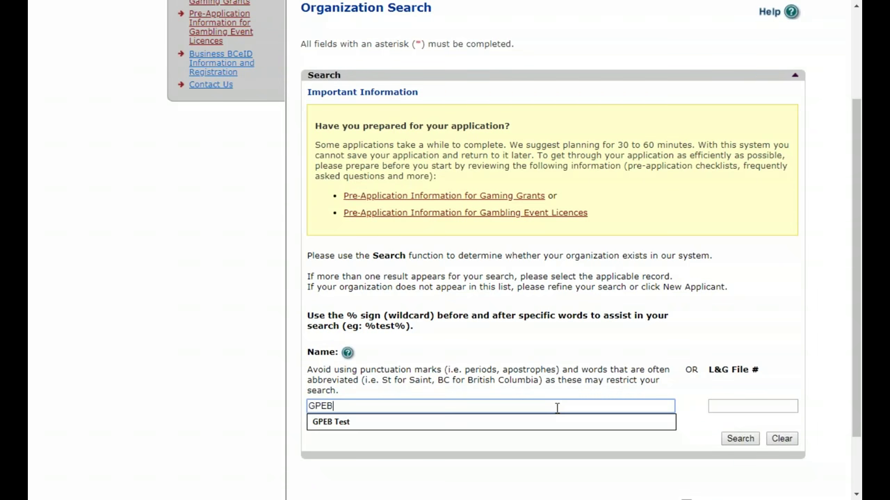
{"action": "type", "text": "Test"}
{"action": "left_click", "coordinate": [739, 440]}
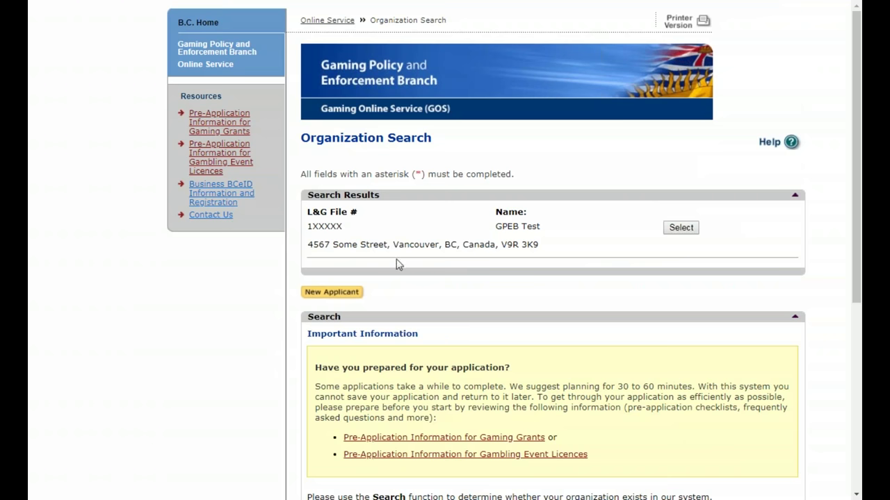
{"action": "left_click", "coordinate": [683, 232]}
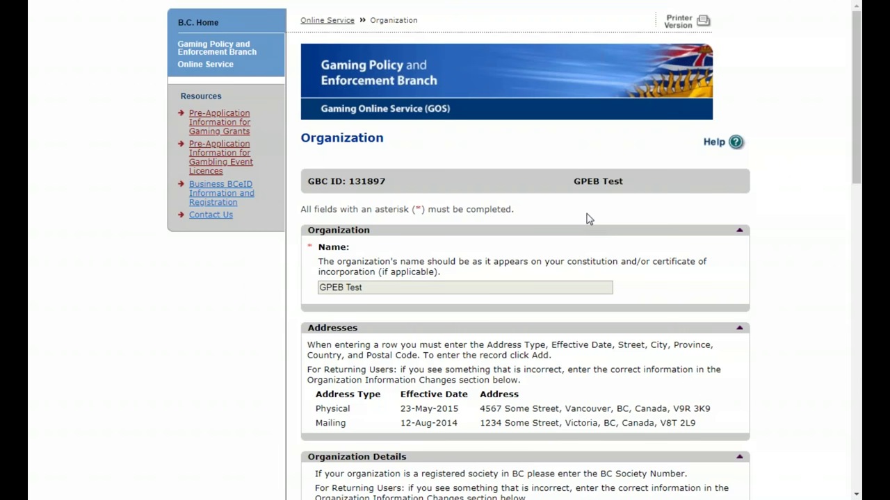
Enter "Type" as the comment under Organization Information Changes and proceed to the application selection.
{"action": "scroll", "coordinate": [587, 221], "scroll_direction": "down", "scroll_amount": 2}
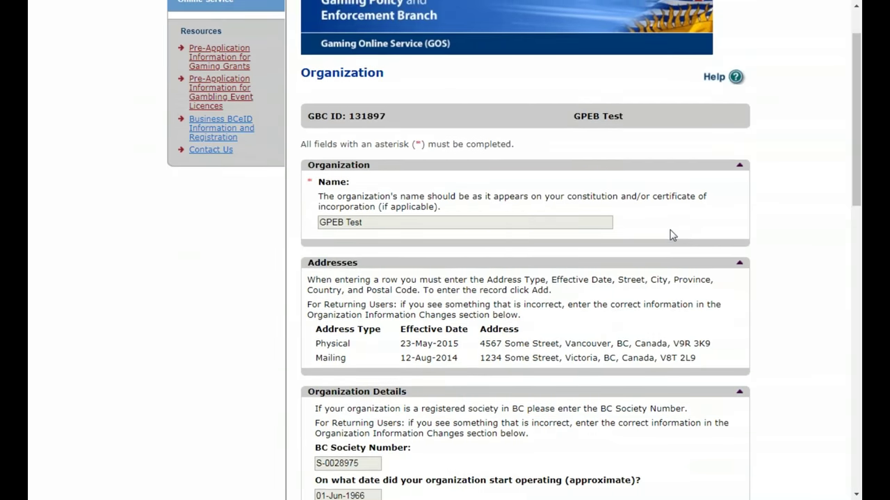
{"action": "scroll", "coordinate": [625, 233], "scroll_direction": "down", "scroll_amount": 2}
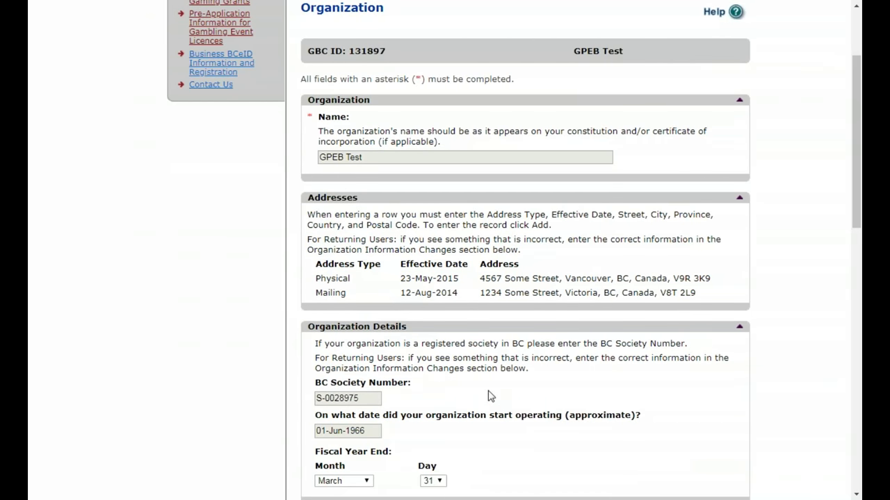
{"action": "scroll", "coordinate": [412, 404], "scroll_direction": "down", "scroll_amount": 2}
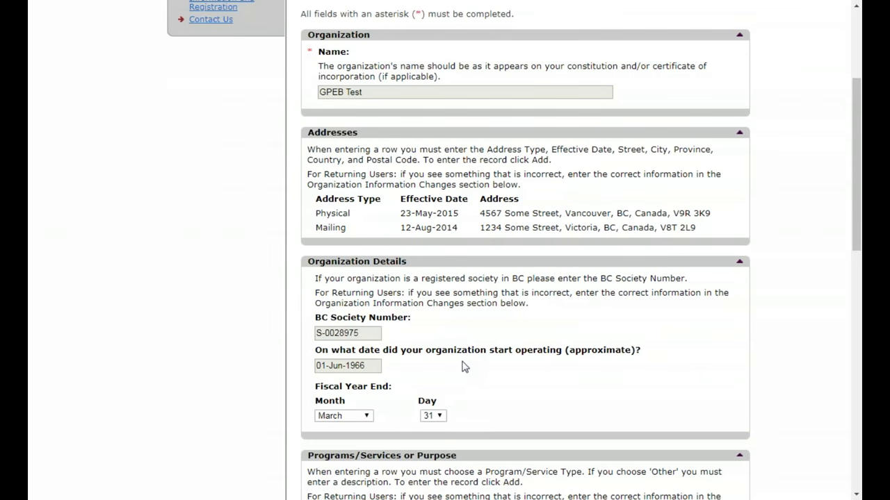
{"action": "scroll", "coordinate": [459, 365], "scroll_direction": "down", "scroll_amount": 2}
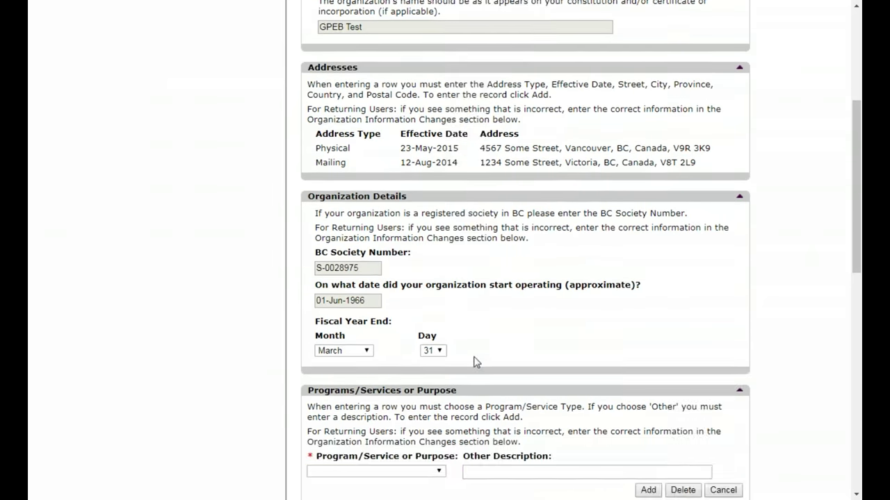
{"action": "scroll", "coordinate": [510, 348], "scroll_direction": "down", "scroll_amount": 2}
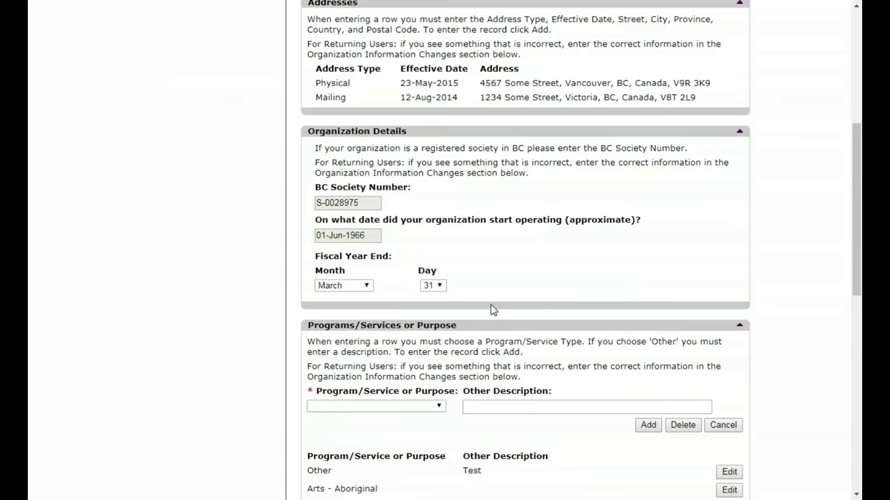
{"action": "scroll", "coordinate": [491, 310], "scroll_direction": "down", "scroll_amount": 6}
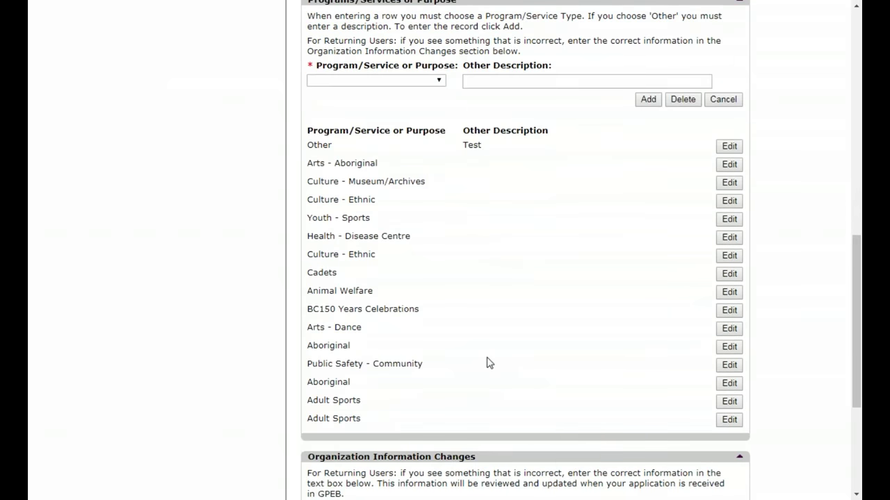
{"action": "scroll", "coordinate": [488, 358], "scroll_direction": "down", "scroll_amount": 4}
{"action": "left_click", "coordinate": [371, 319]}
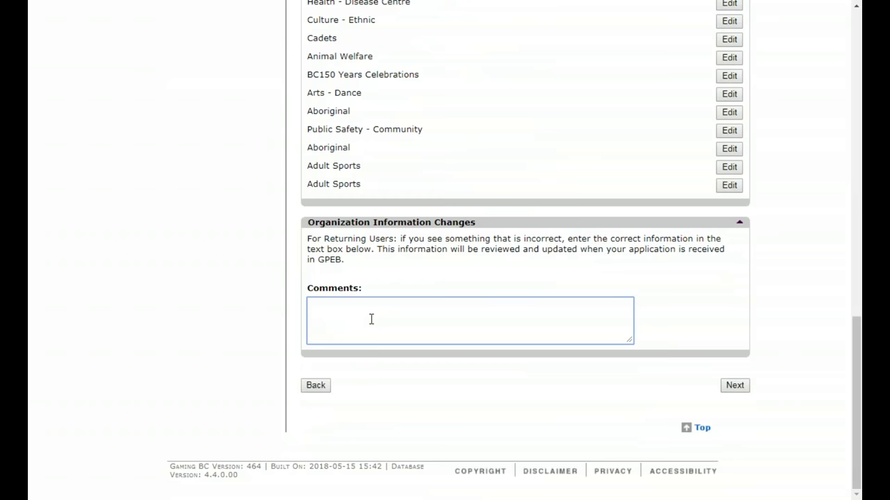
{"action": "type", "text": "Type"}
{"action": "left_click", "coordinate": [735, 386]}
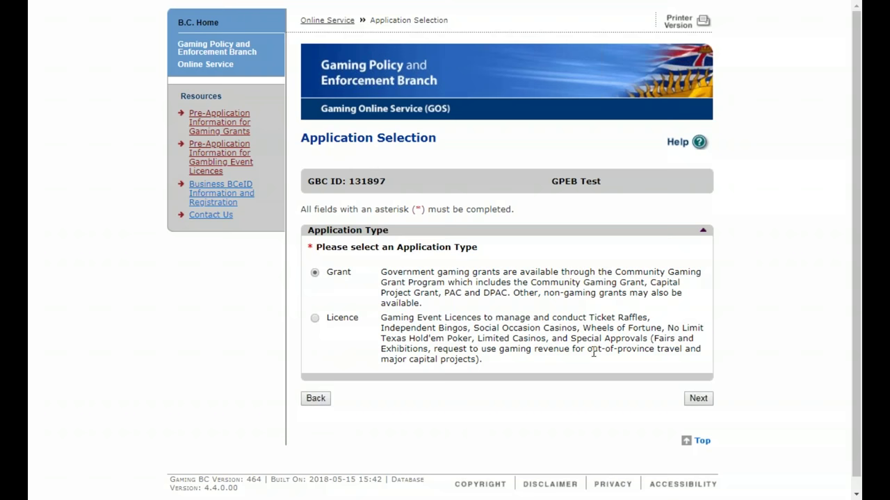
Keep Grant as the application type, choose Capital Project Grant as the grant type, and proceed to the application form.
{"action": "left_click", "coordinate": [699, 400]}
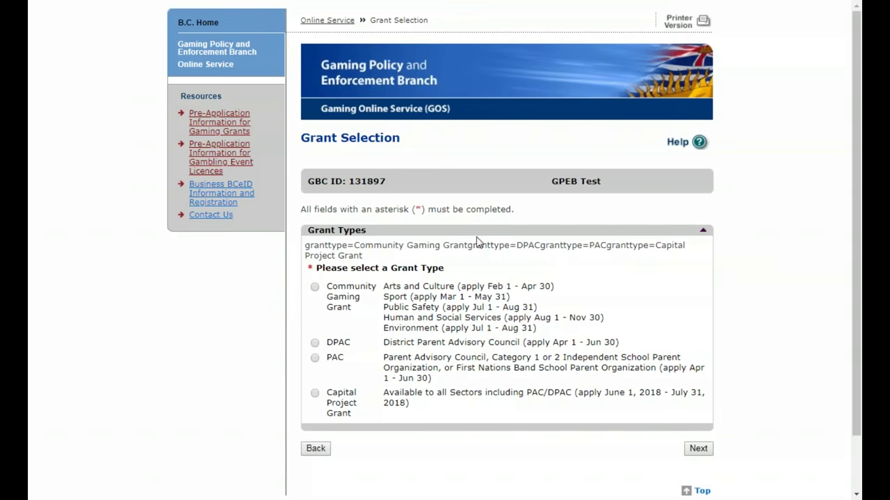
{"action": "scroll", "coordinate": [477, 241], "scroll_direction": "down", "scroll_amount": 2}
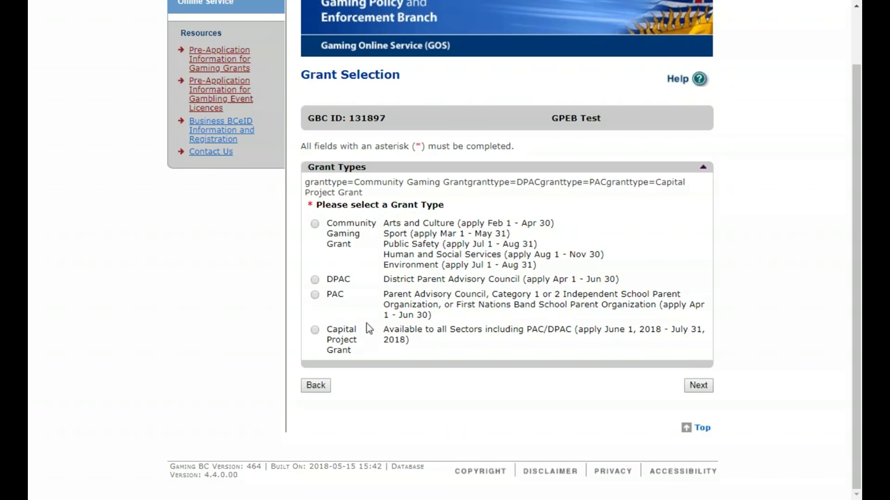
{"action": "left_click", "coordinate": [316, 330]}
{"action": "left_click", "coordinate": [699, 386]}
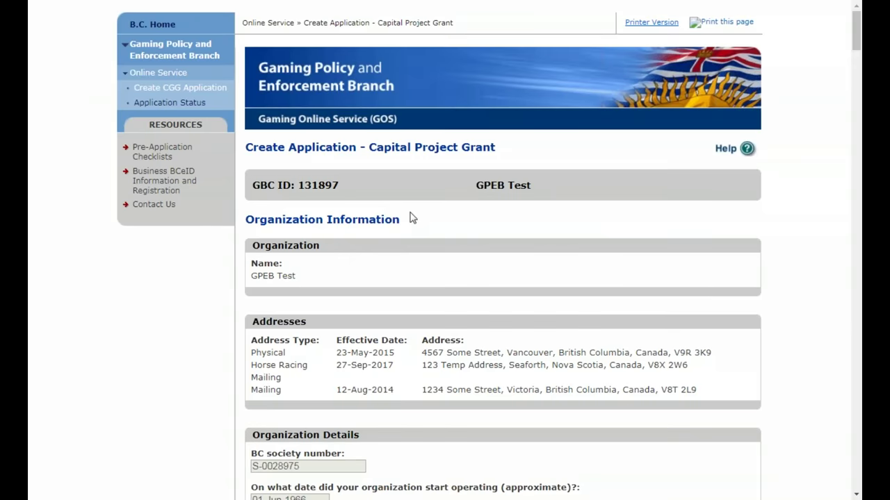
Enter "Type here any changes" in the Organization Information Changes text box of the Capital Project Grant application.
{"action": "scroll", "coordinate": [417, 241], "scroll_direction": "down", "scroll_amount": 2}
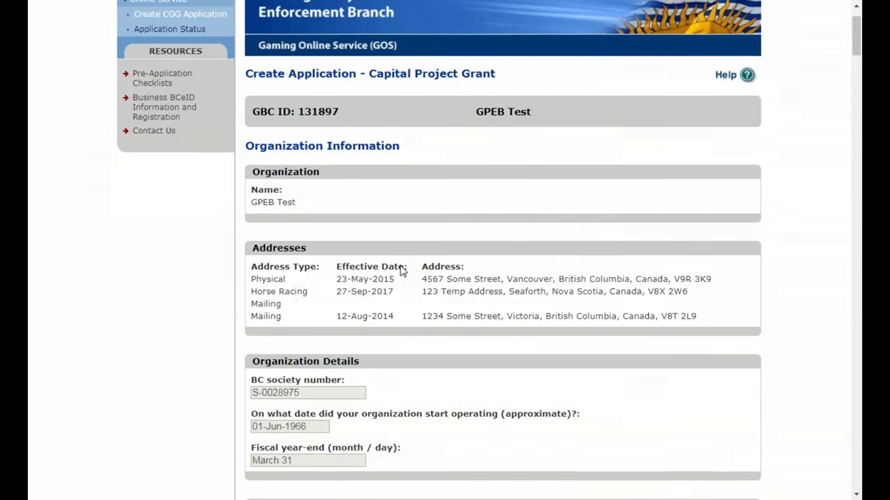
{"action": "scroll", "coordinate": [378, 257], "scroll_direction": "down", "scroll_amount": 2}
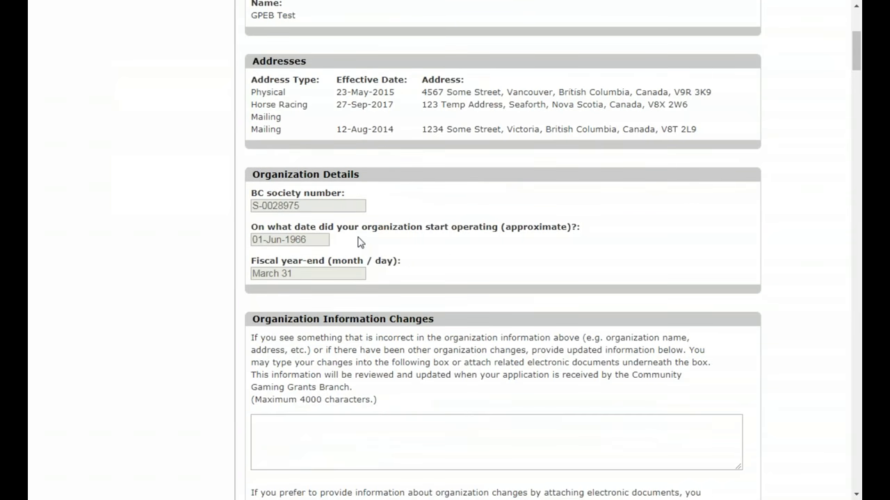
{"action": "left_click", "coordinate": [333, 429]}
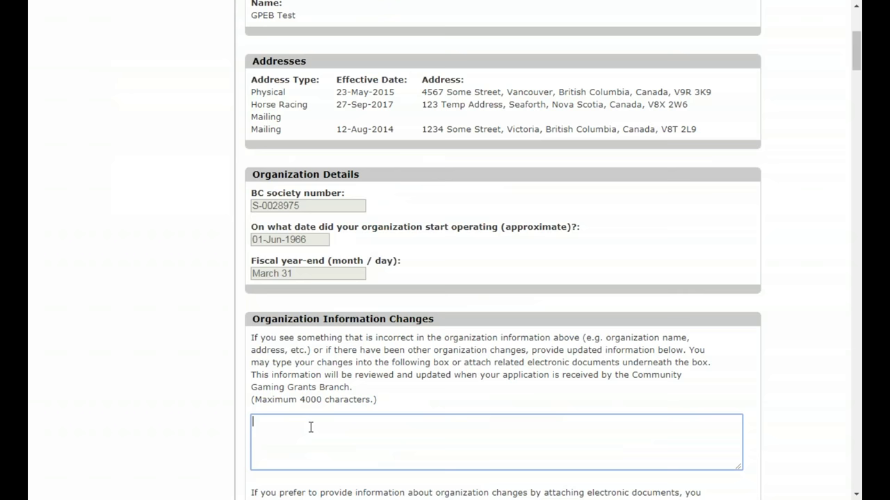
{"action": "type", "text": "Type here any changes"}
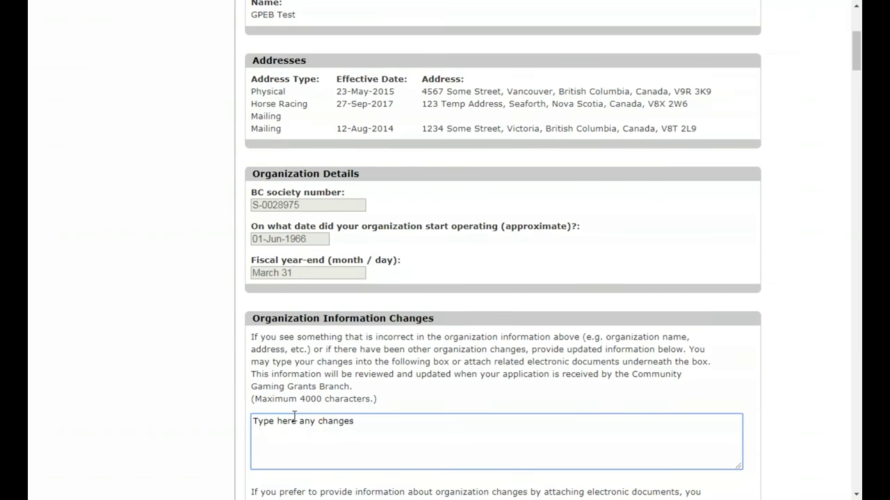
{"action": "scroll", "coordinate": [343, 383], "scroll_direction": "down", "scroll_amount": 1}
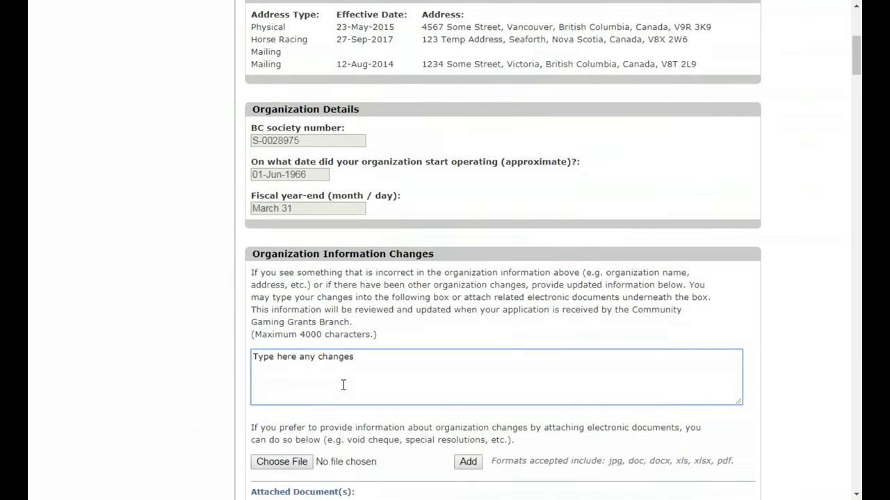
{"action": "scroll", "coordinate": [343, 391], "scroll_direction": "down", "scroll_amount": 1}
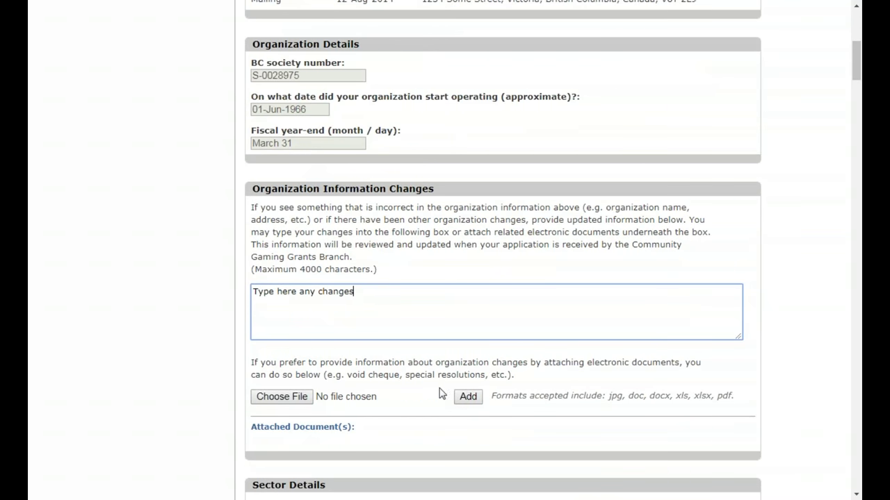
{"action": "left_click", "coordinate": [397, 368]}
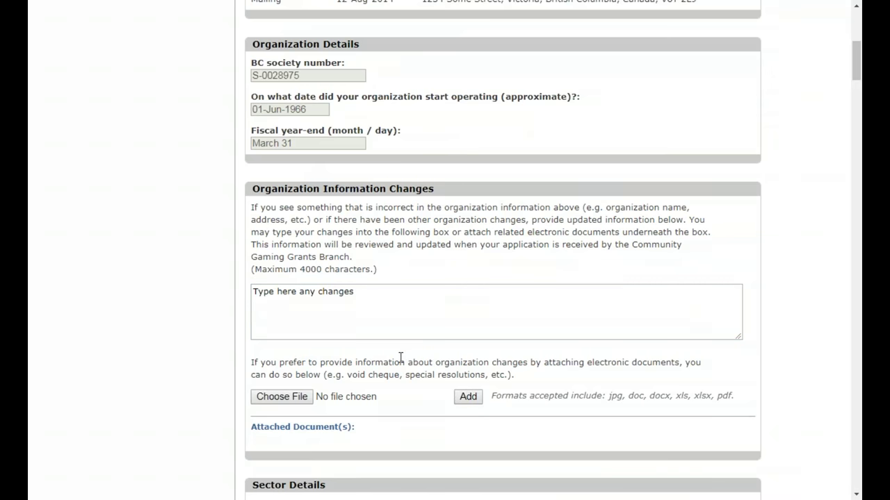
Set the sector to Arts and Culture, the sub-sector to Adult Arts and Culture, and answer No to Aboriginal not-for-profit.
{"action": "scroll", "coordinate": [400, 357], "scroll_direction": "down", "scroll_amount": 1}
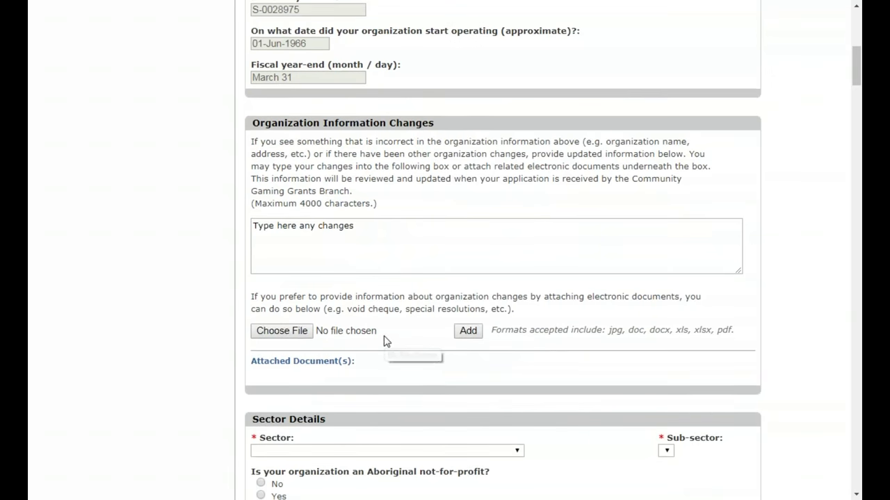
{"action": "scroll", "coordinate": [384, 341], "scroll_direction": "down", "scroll_amount": 3}
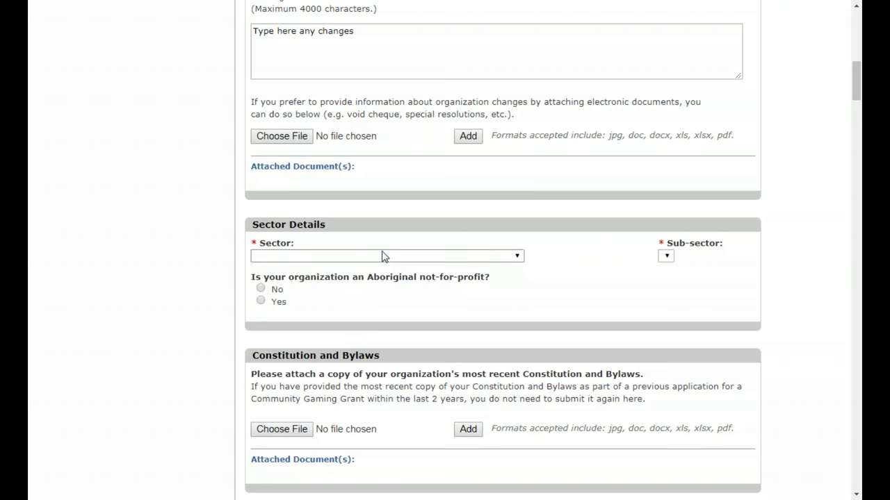
{"action": "left_click", "coordinate": [520, 262]}
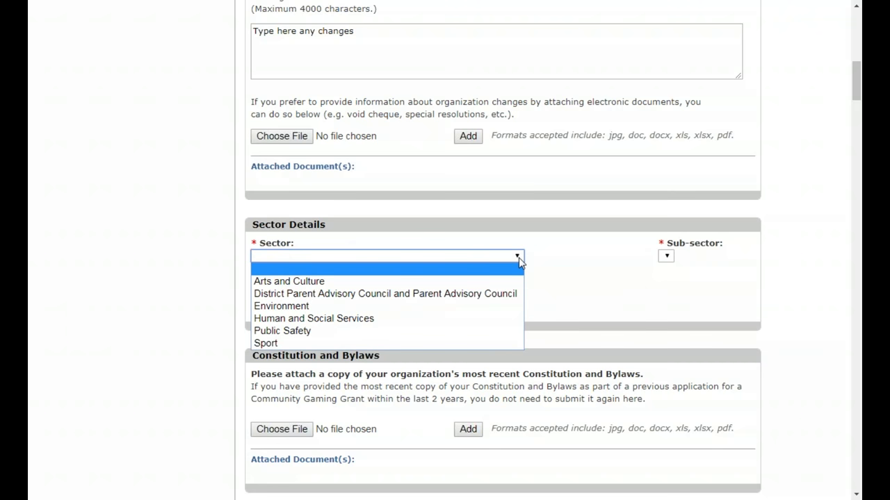
{"action": "left_click", "coordinate": [452, 286]}
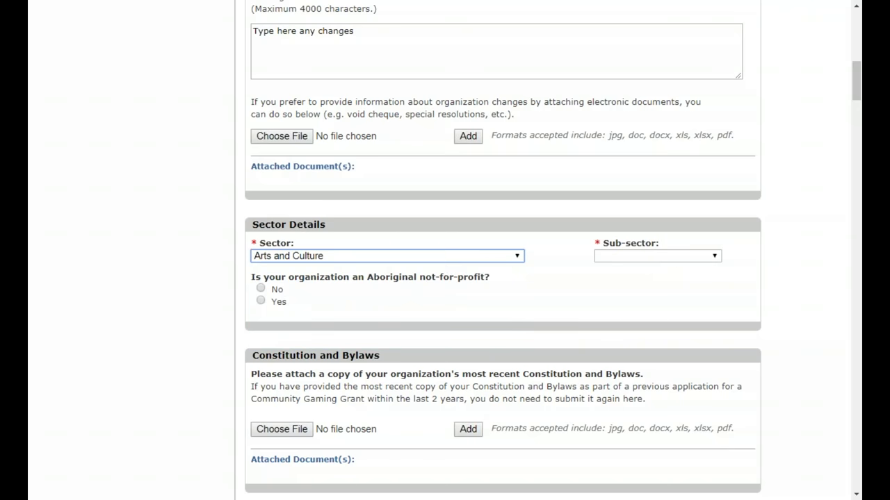
{"action": "left_click", "coordinate": [704, 257]}
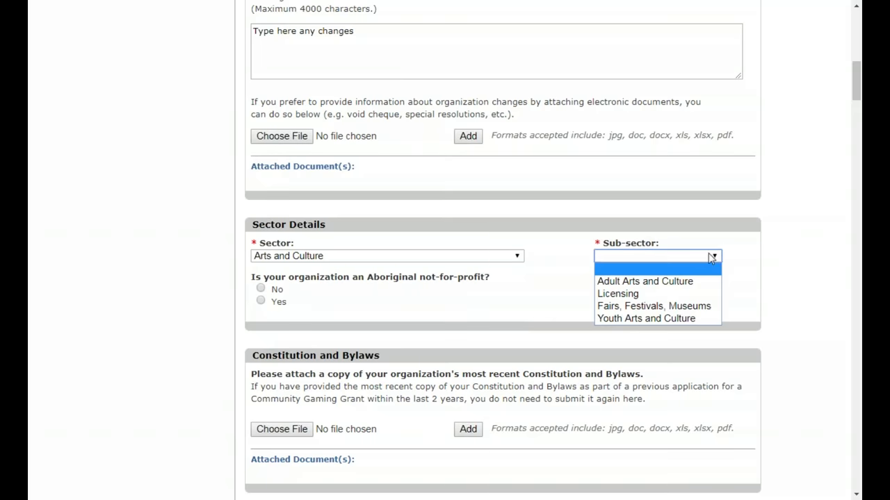
{"action": "left_click", "coordinate": [690, 281]}
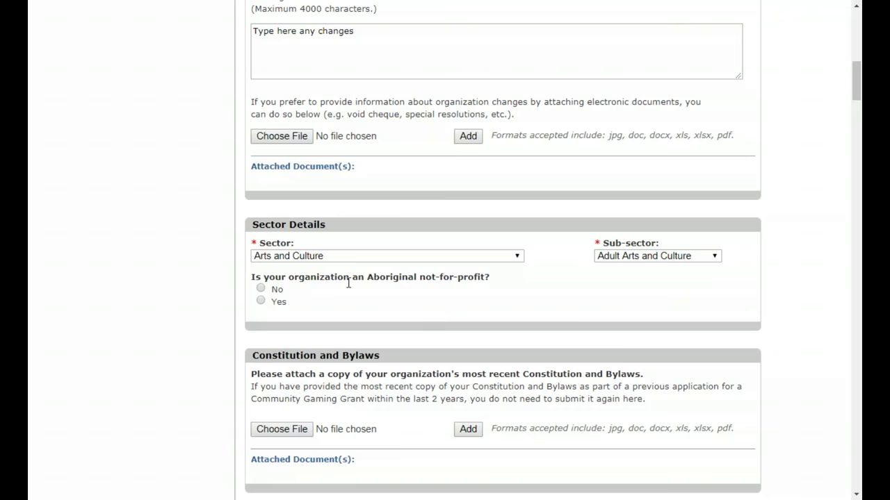
{"action": "left_click", "coordinate": [261, 288]}
Enter 20 eligible voting members and 6 board members in the Membership and Governance Structure section.
{"action": "scroll", "coordinate": [414, 300], "scroll_direction": "down", "scroll_amount": 3}
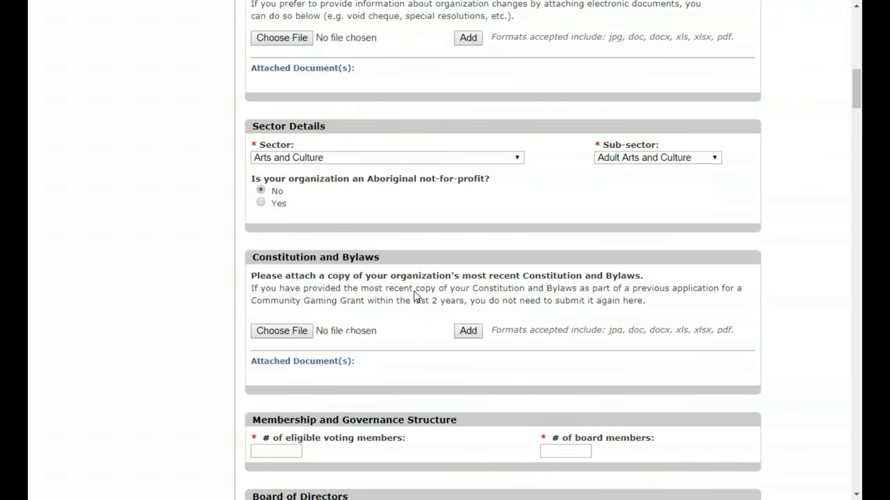
{"action": "scroll", "coordinate": [411, 311], "scroll_direction": "down", "scroll_amount": 1}
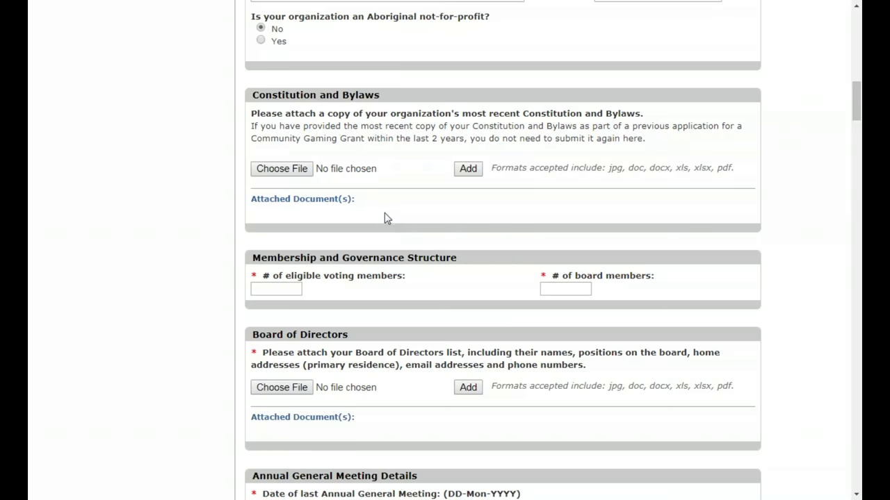
{"action": "scroll", "coordinate": [388, 219], "scroll_direction": "down", "scroll_amount": 1}
{"action": "scroll", "coordinate": [387, 219], "scroll_direction": "down", "scroll_amount": 1}
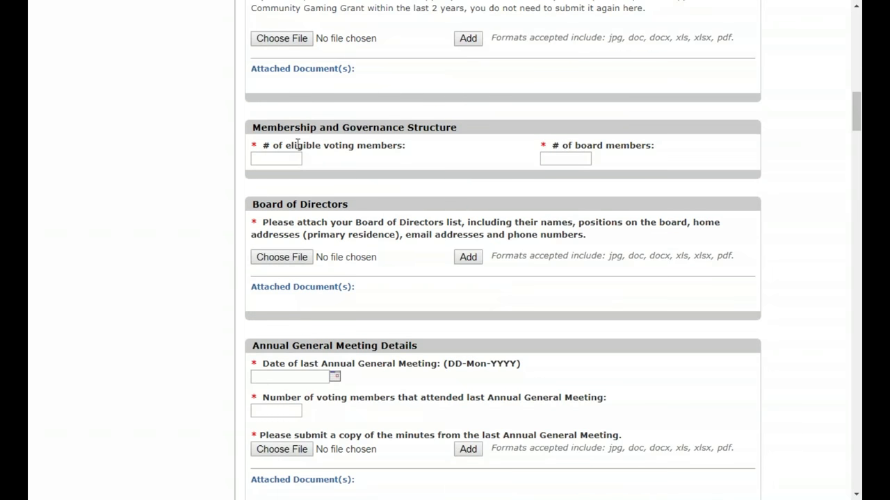
{"action": "left_click", "coordinate": [257, 160]}
{"action": "type", "text": "20"}
{"action": "left_click", "coordinate": [554, 162]}
{"action": "type", "text": "6"}
{"action": "left_click", "coordinate": [622, 169]}
Attach the Test 2 PDF from the Desktop as the Board of Directors list.
{"action": "scroll", "coordinate": [621, 165], "scroll_direction": "down", "scroll_amount": 1}
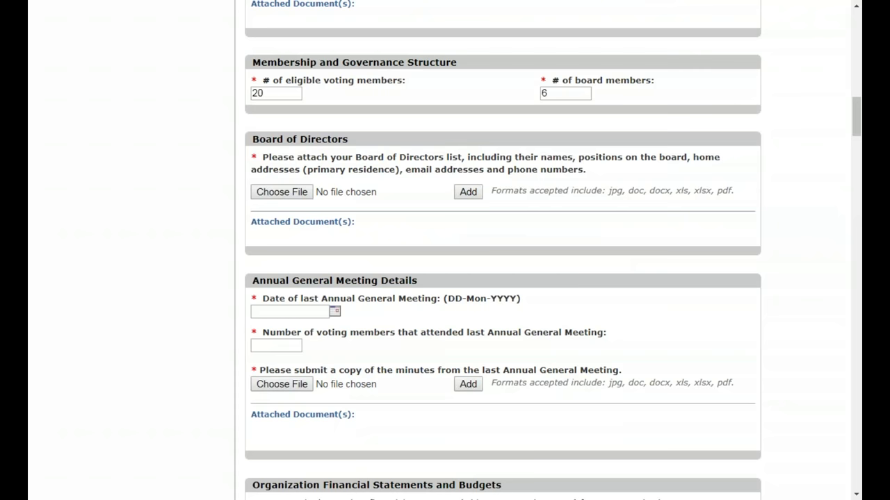
{"action": "left_click", "coordinate": [296, 198]}
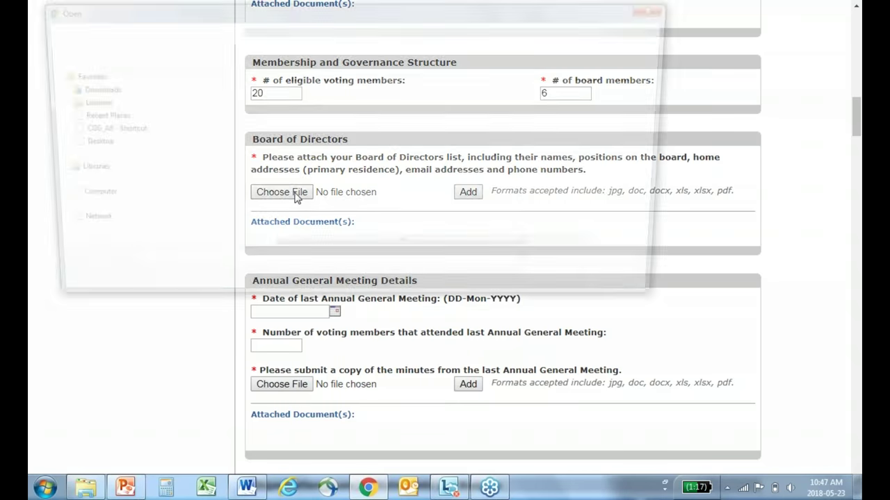
{"action": "left_click", "coordinate": [84, 144]}
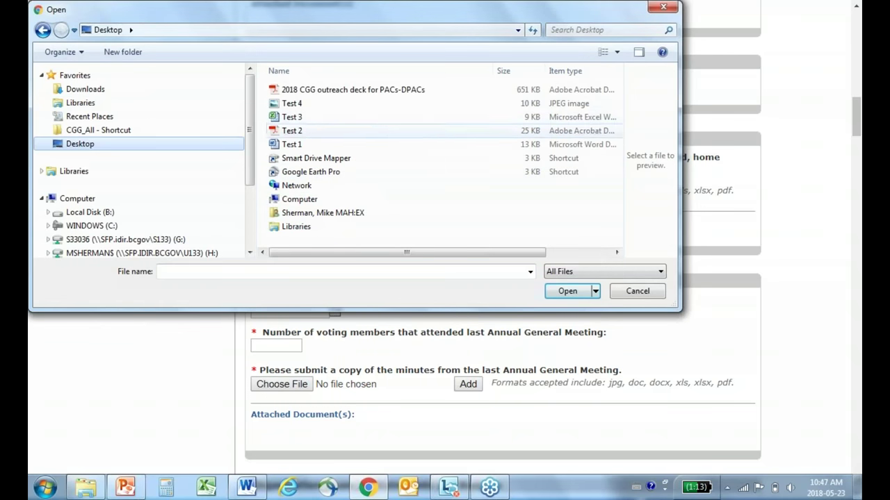
{"action": "left_click", "coordinate": [314, 131]}
{"action": "key", "text": "Return"}
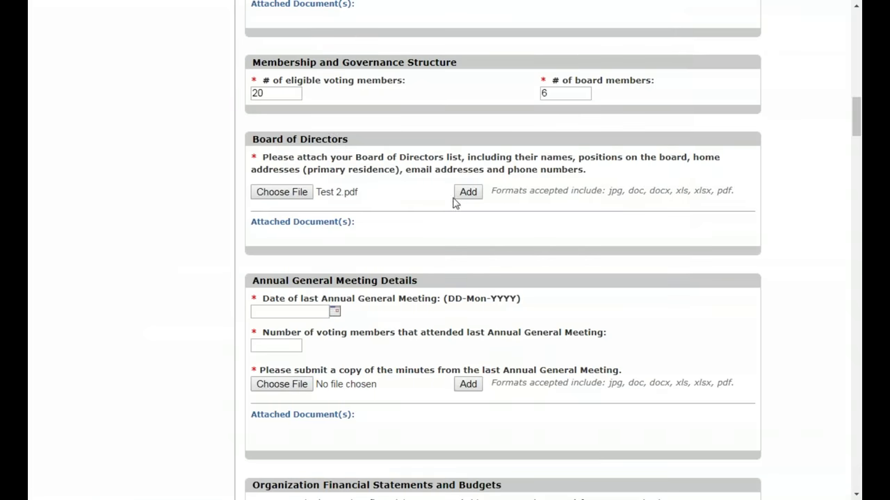
{"action": "left_click", "coordinate": [468, 193]}
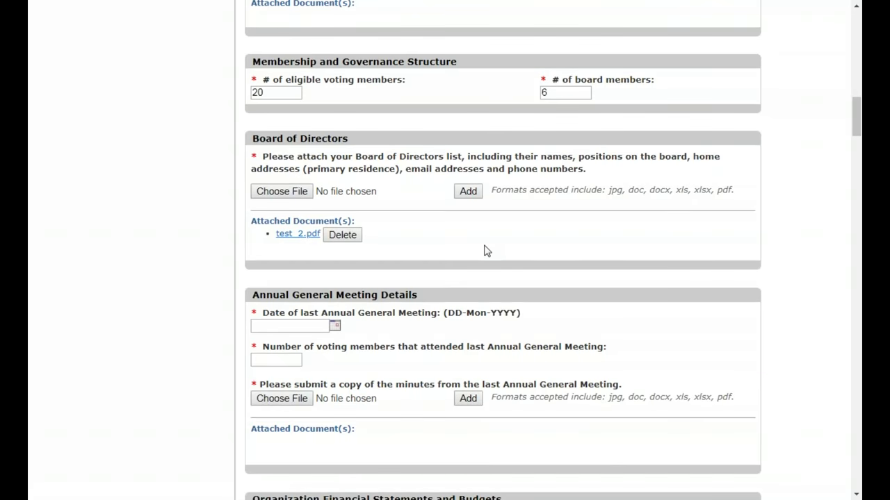
Enter 01-May-2018 as the date of the last Annual General Meeting and 13 as the number of voting members that attended.
{"action": "scroll", "coordinate": [479, 244], "scroll_direction": "down", "scroll_amount": 1}
{"action": "scroll", "coordinate": [362, 215], "scroll_direction": "down", "scroll_amount": 1}
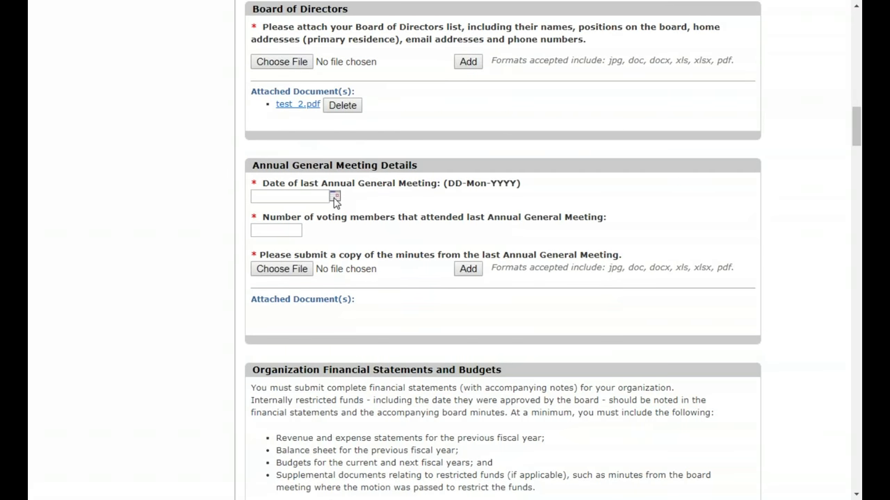
{"action": "left_click", "coordinate": [316, 198]}
{"action": "left_click", "coordinate": [335, 197]}
{"action": "left_click", "coordinate": [280, 199]}
{"action": "type", "text": "May"}
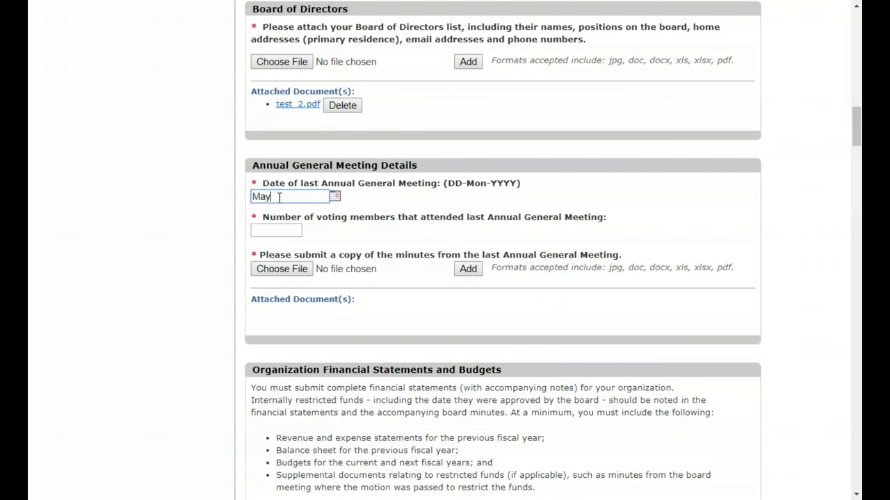
{"action": "type", "text": " 1, 2018"}
{"action": "left_click", "coordinate": [270, 229]}
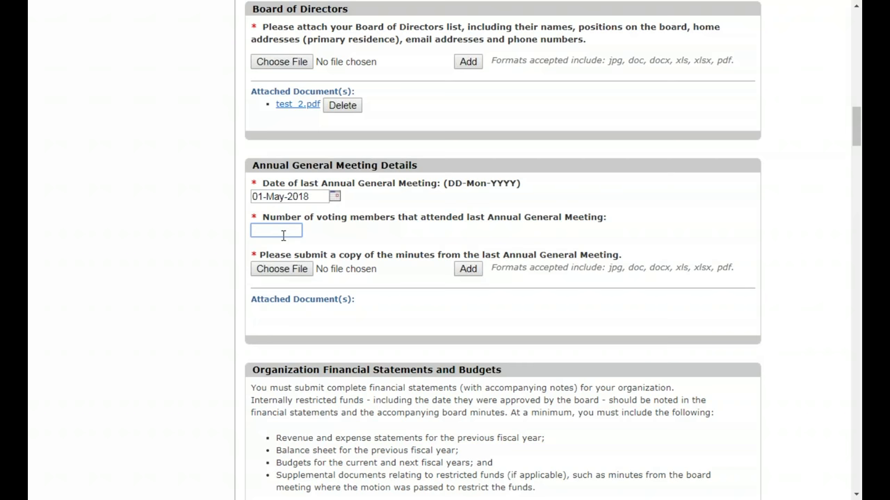
{"action": "type", "text": "13"}
{"action": "left_click", "coordinate": [322, 245]}
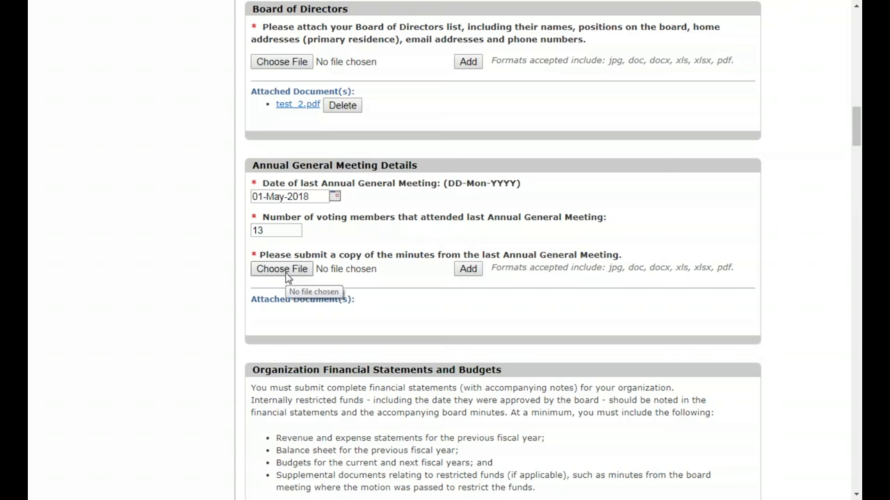
Attach the Test 3 Excel file as the minutes from the last Annual General Meeting.
{"action": "left_click", "coordinate": [286, 276]}
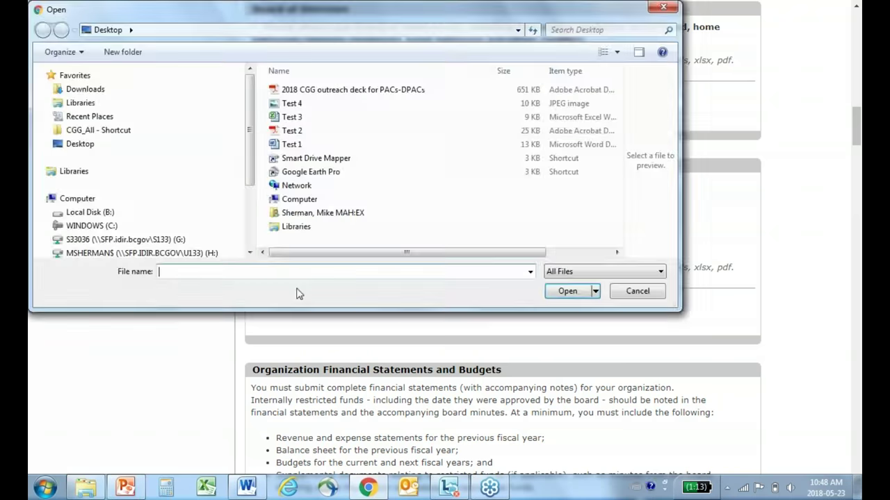
{"action": "left_click", "coordinate": [292, 117]}
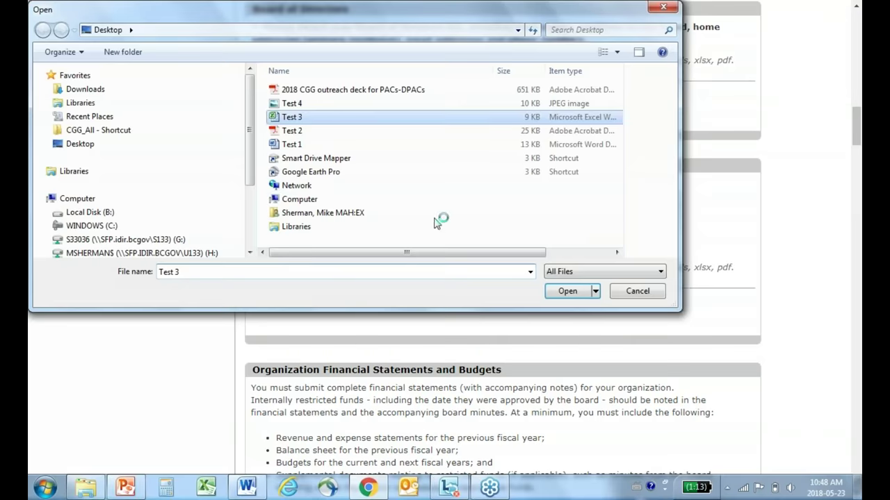
{"action": "left_click", "coordinate": [572, 287]}
{"action": "left_click", "coordinate": [468, 270]}
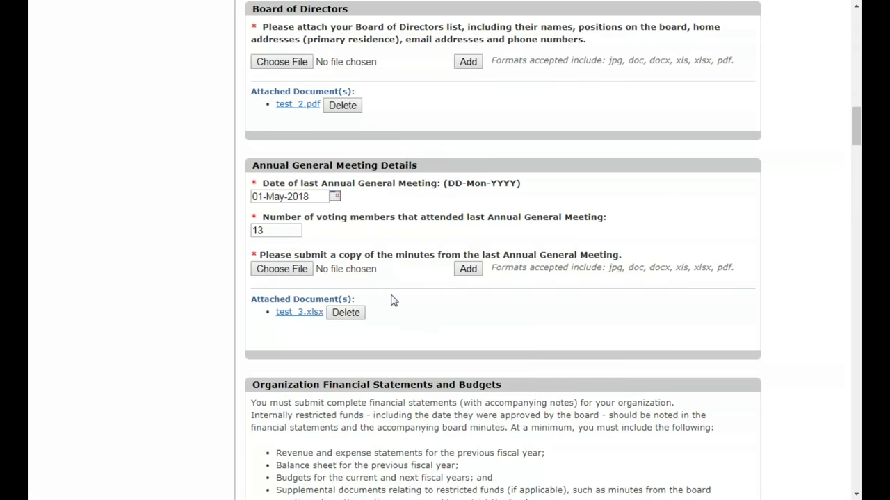
Attach the Test 2 PDF as the organization's Financial Statements and Budgets.
{"action": "scroll", "coordinate": [392, 301], "scroll_direction": "down", "scroll_amount": 1}
{"action": "scroll", "coordinate": [392, 301], "scroll_direction": "down", "scroll_amount": 2}
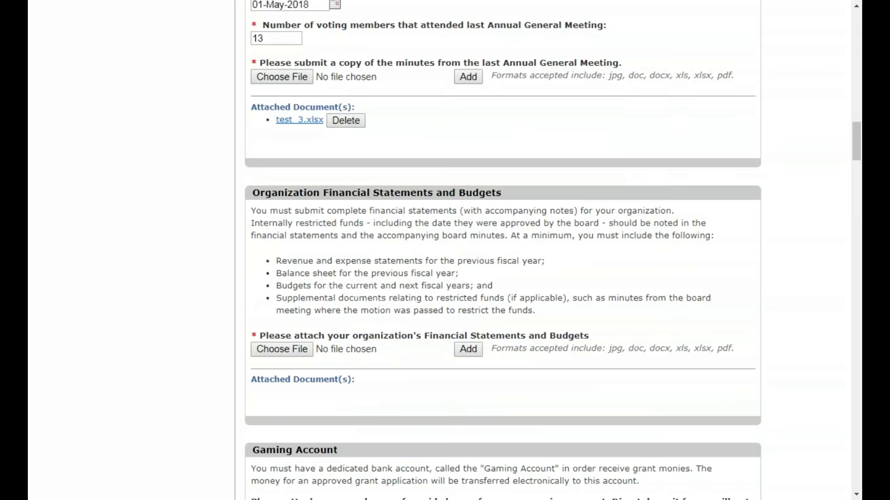
{"action": "left_click", "coordinate": [288, 347]}
{"action": "left_click", "coordinate": [292, 130]}
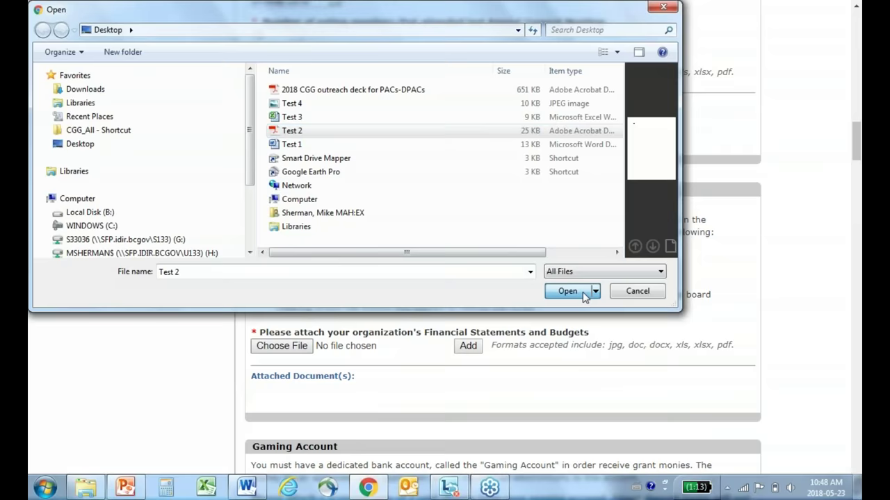
{"action": "left_click", "coordinate": [582, 292]}
{"action": "left_click", "coordinate": [468, 346]}
Enter "Project" as the project name and choose Acquisition as the project type in the Project Information section.
{"action": "scroll", "coordinate": [612, 334], "scroll_direction": "down", "scroll_amount": 2}
{"action": "scroll", "coordinate": [612, 333], "scroll_direction": "down", "scroll_amount": 3}
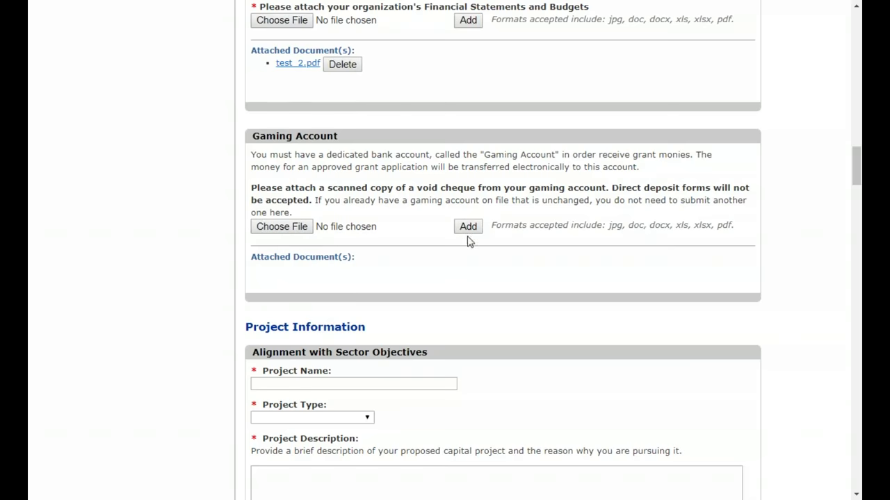
{"action": "scroll", "coordinate": [407, 188], "scroll_direction": "down", "scroll_amount": 1}
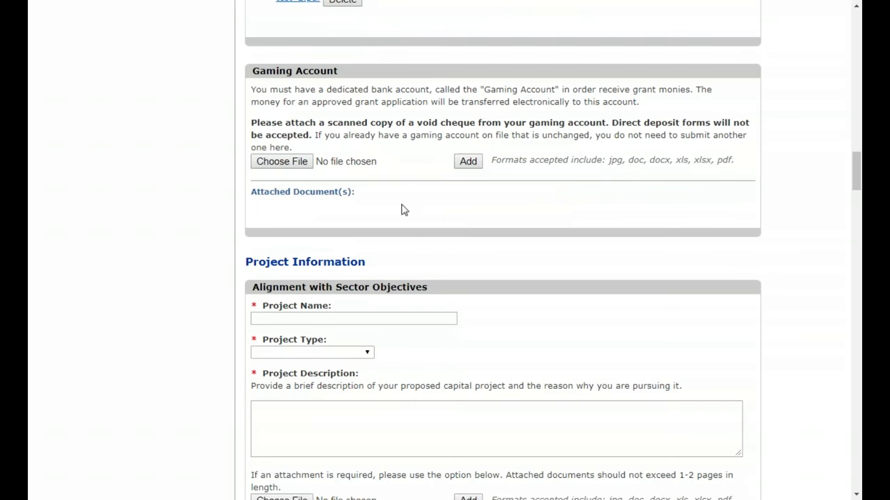
{"action": "scroll", "coordinate": [477, 194], "scroll_direction": "down", "scroll_amount": 3}
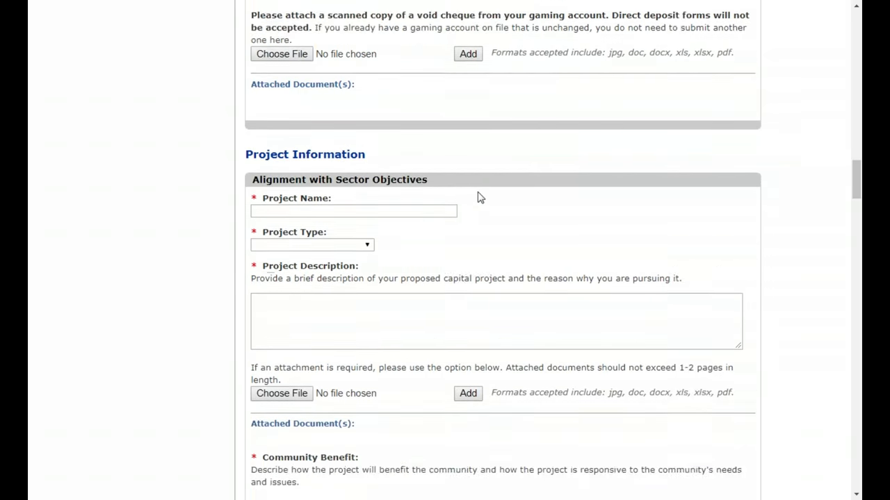
{"action": "left_click", "coordinate": [326, 125]}
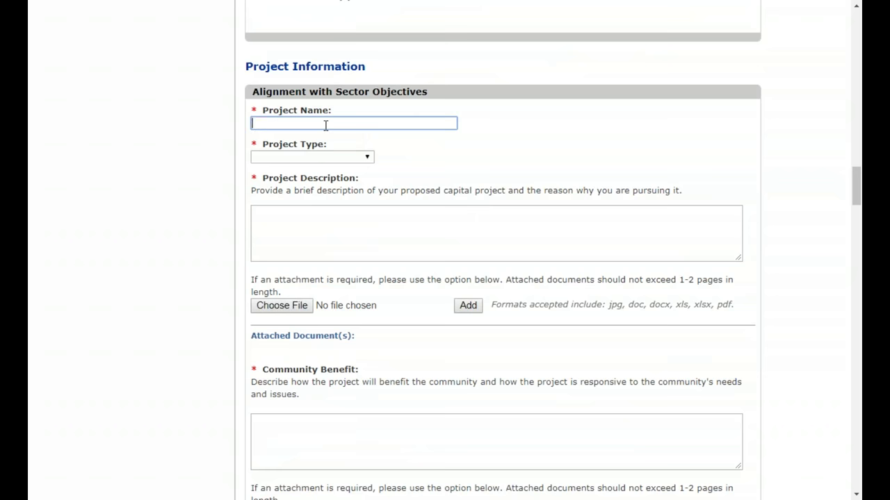
{"action": "type", "text": "Project"}
{"action": "left_click", "coordinate": [337, 160]}
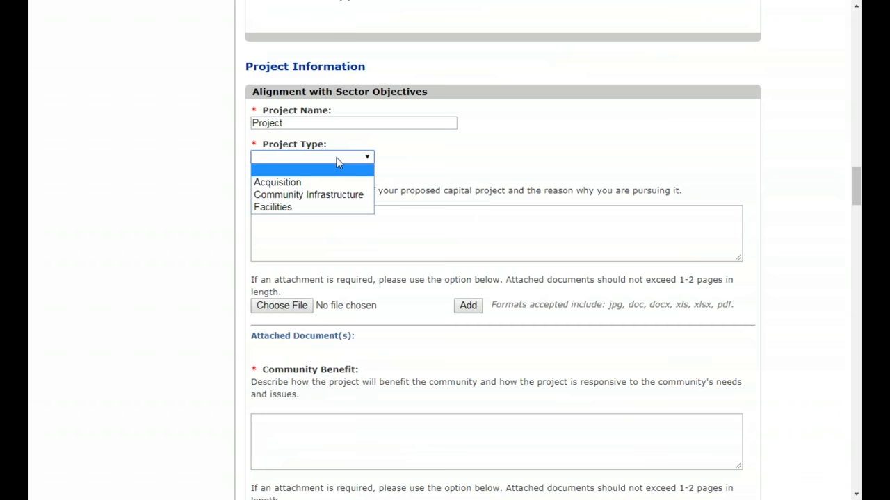
{"action": "left_click", "coordinate": [312, 184]}
Fill in the Project Description with "see attaches" and the Community Benefit with "see attached".
{"action": "left_click", "coordinate": [282, 234]}
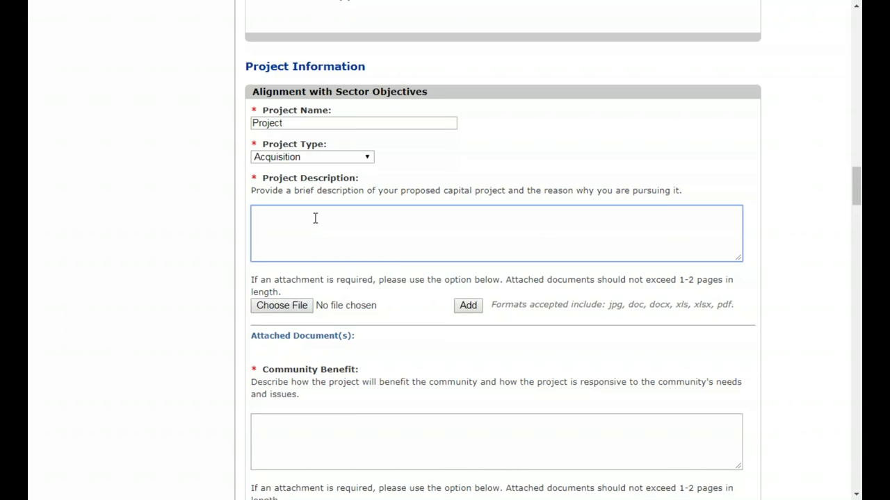
{"action": "type", "text": "see attaches"}
{"action": "left_click", "coordinate": [297, 453]}
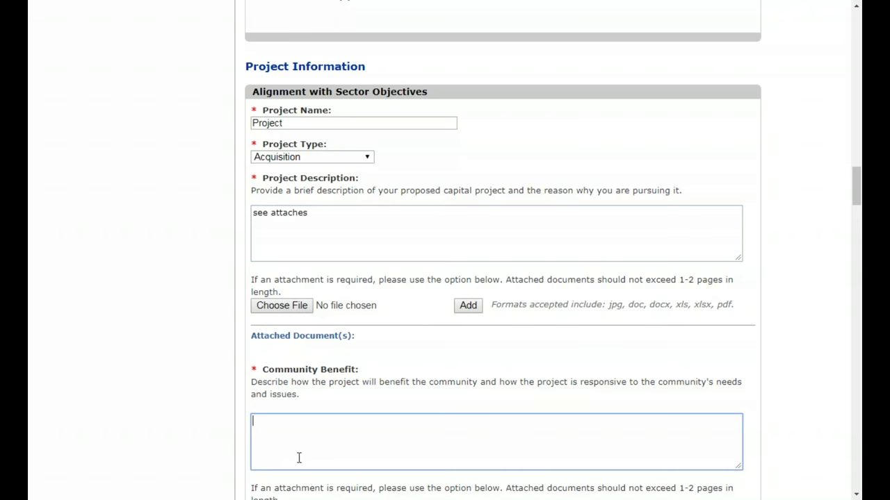
{"action": "scroll", "coordinate": [303, 460], "scroll_direction": "down", "scroll_amount": 1}
{"action": "type", "text": "see"}
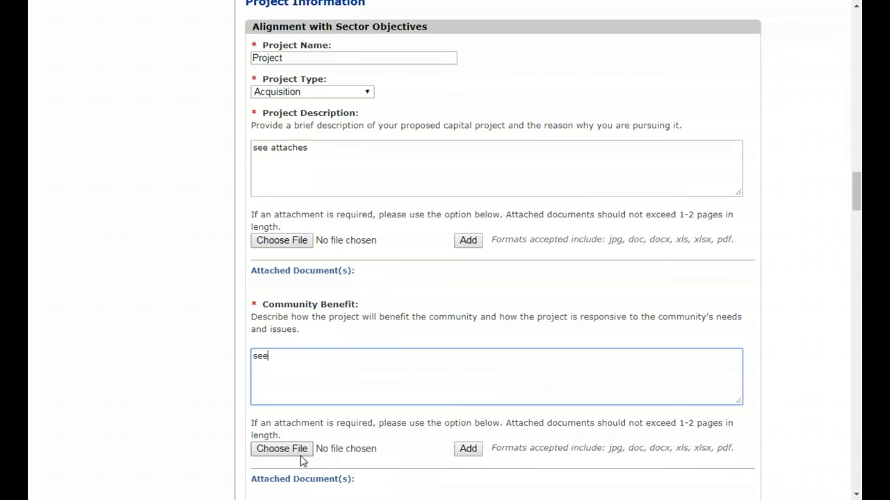
{"action": "type", "text": " attached"}
{"action": "left_click", "coordinate": [381, 290]}
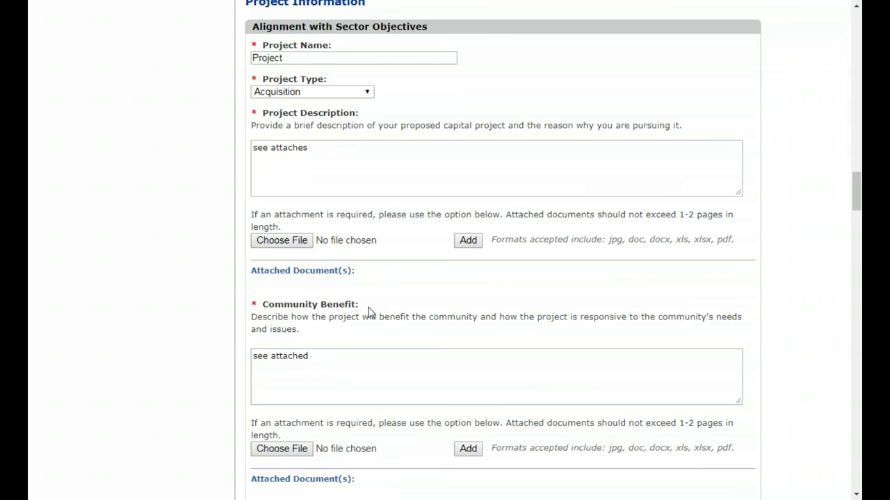
Enter "see attached" as the Public Inclusiveness answer.
{"action": "scroll", "coordinate": [368, 313], "scroll_direction": "down", "scroll_amount": 3}
{"action": "left_click", "coordinate": [293, 375]}
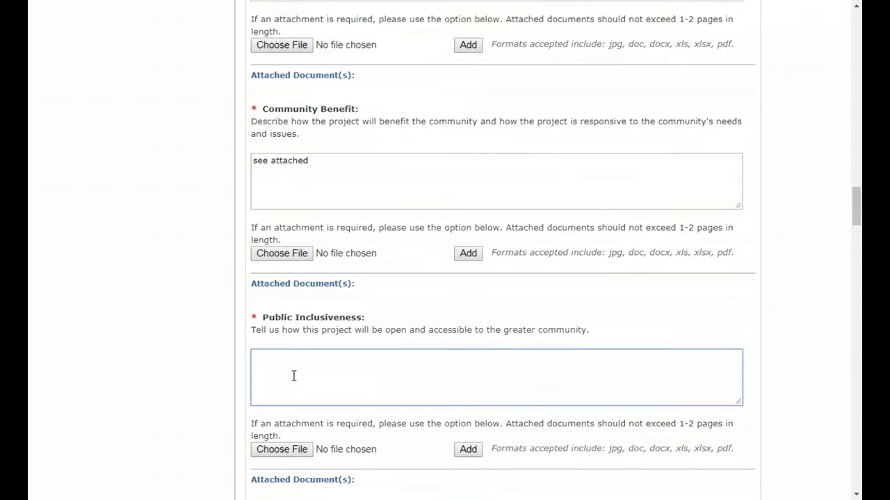
{"action": "type", "text": "see attached"}
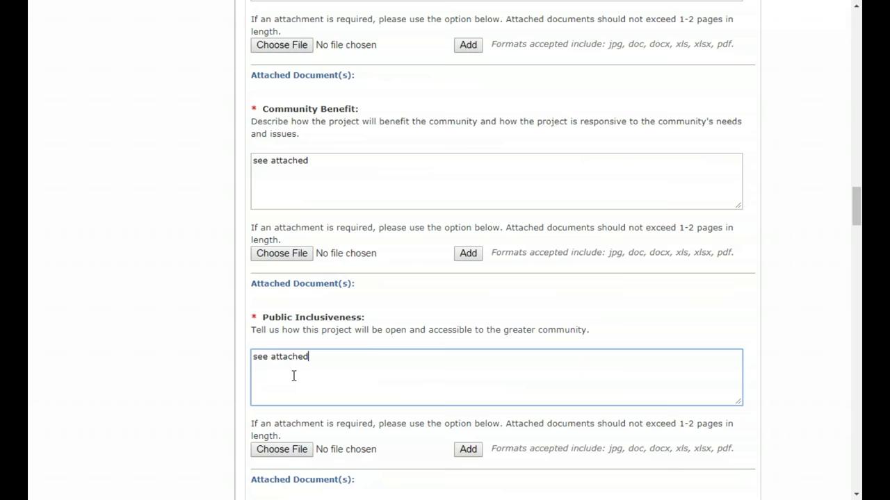